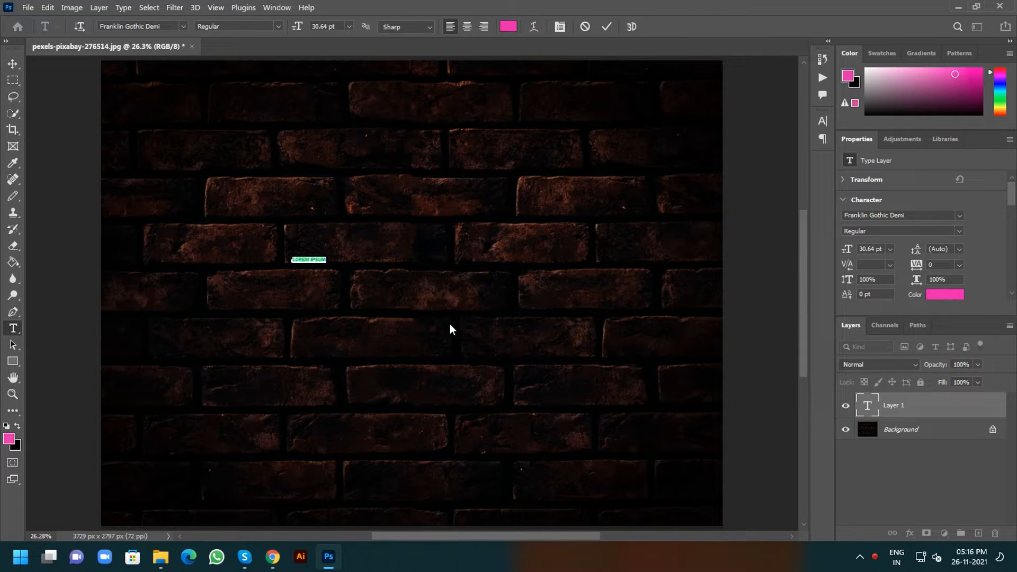
Enter the text GLOW, enlarge it to about 2222% and place it in the upper middle of the brick wall.
text(NEON)
click(12, 63)
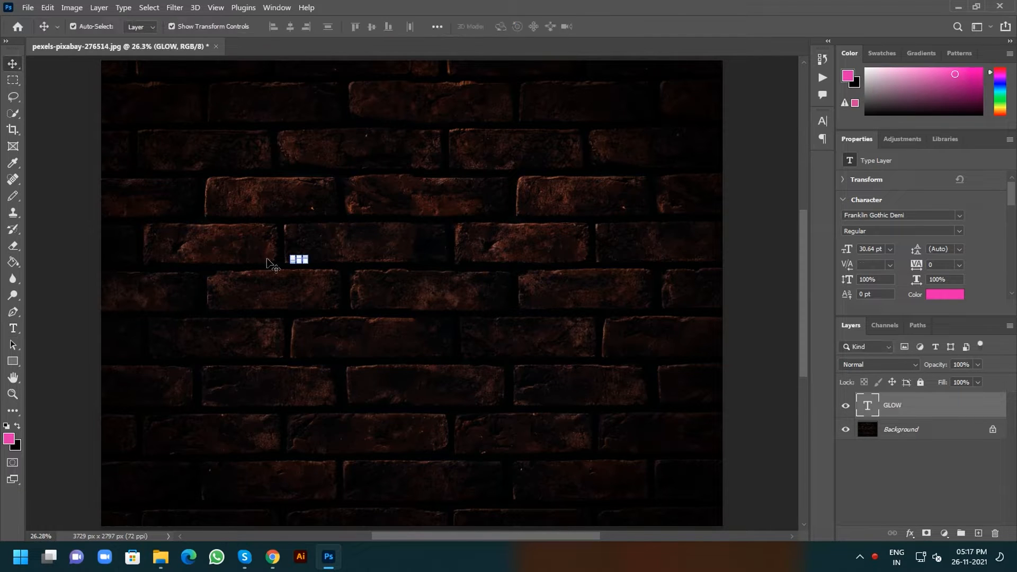
key(ctrl+t)
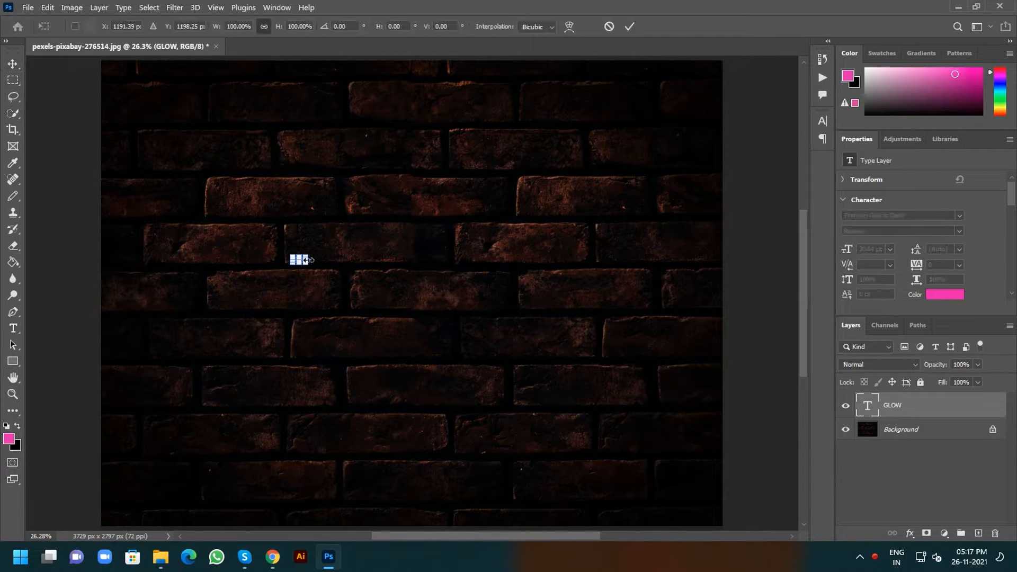
drag(307, 260, 595, 274)
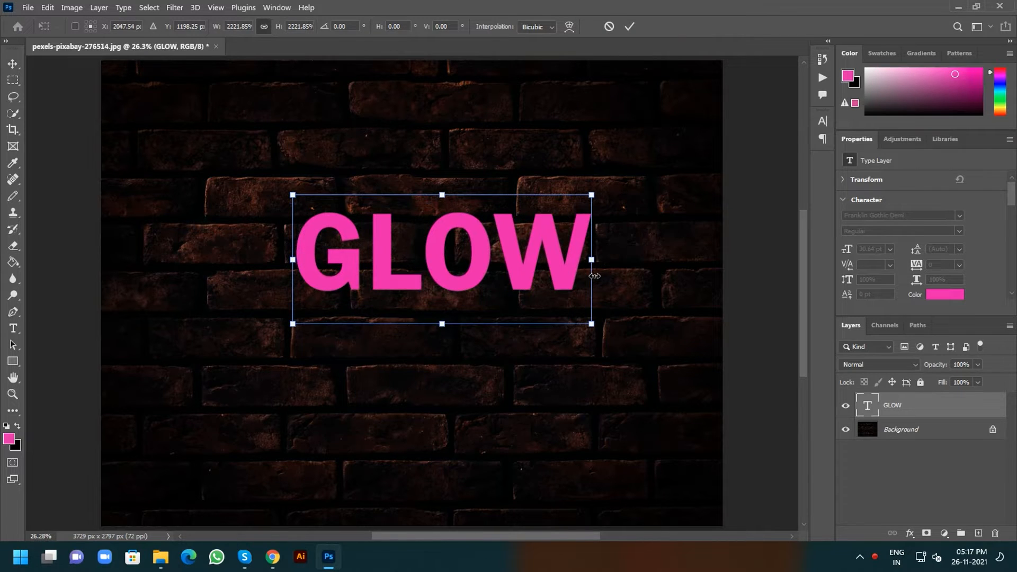
drag(437, 268, 408, 274)
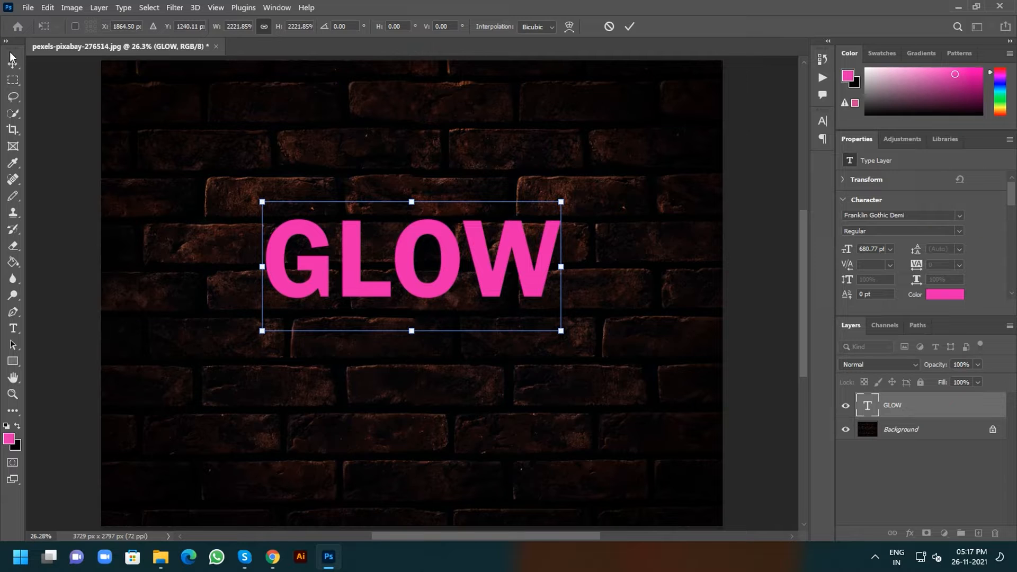
key(Return)
Change the GLOW text's font to Arial Black and recenter it horizontally on the wall.
click(959, 215)
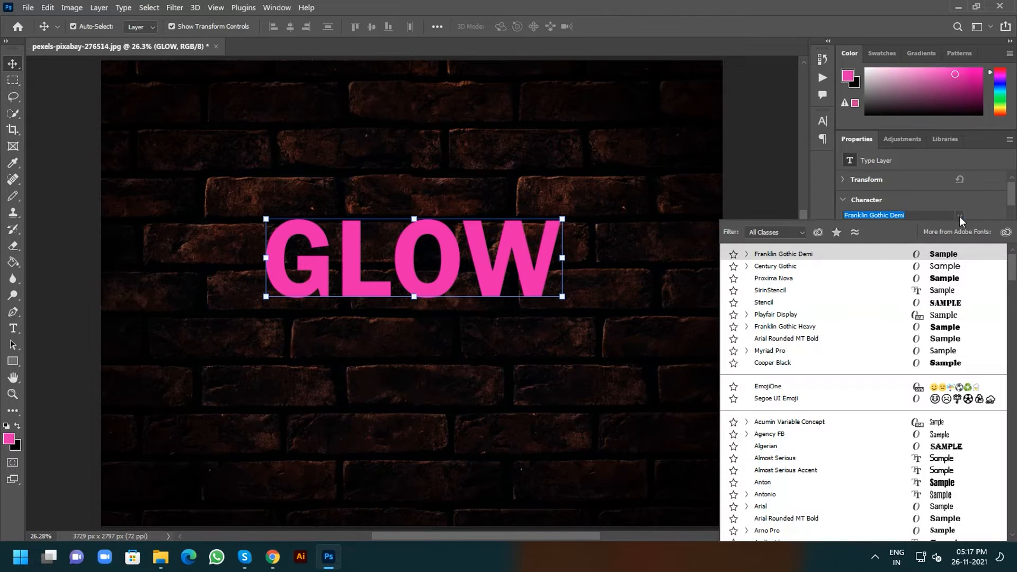
text(ar)
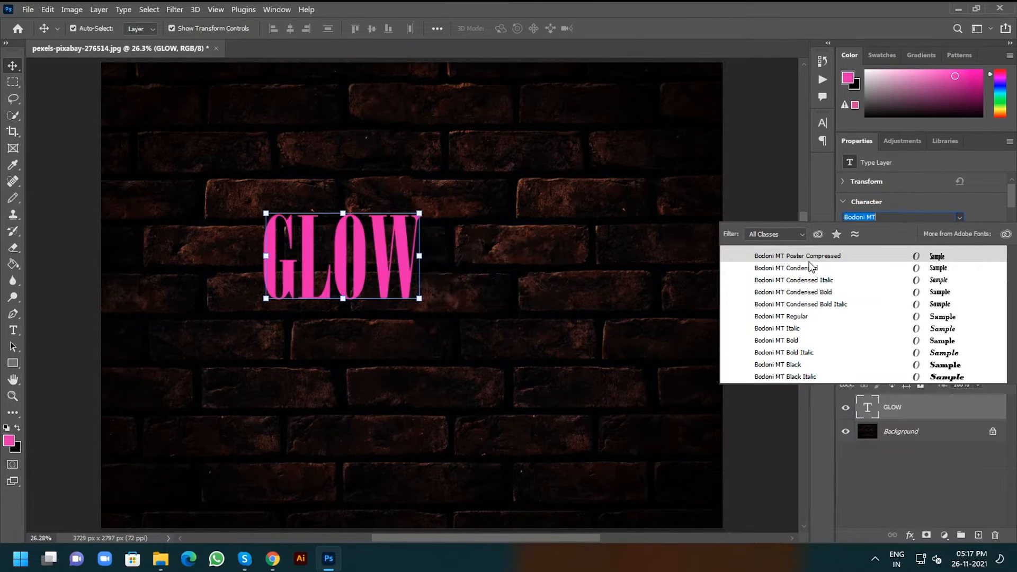
text(ial)
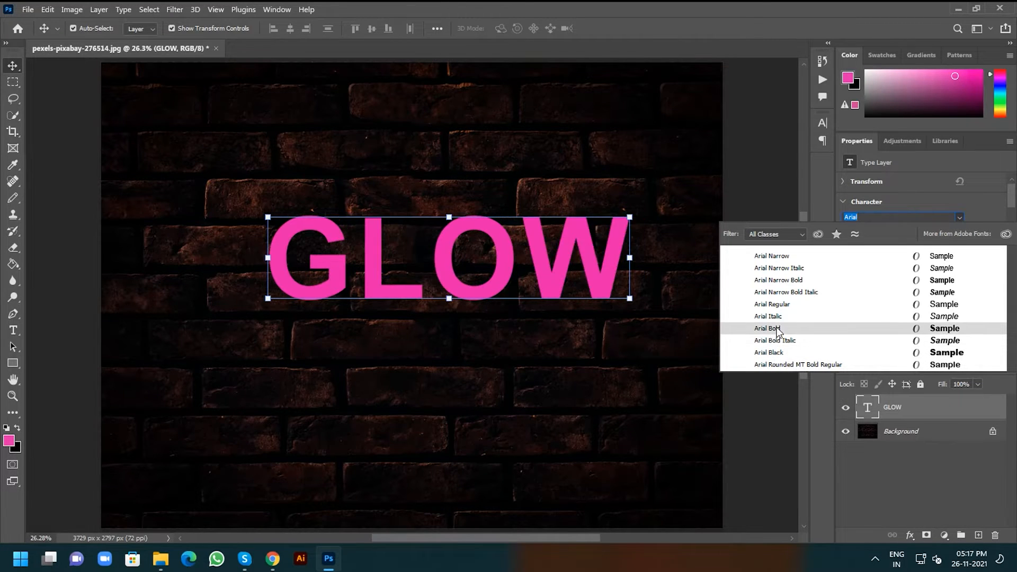
click(771, 352)
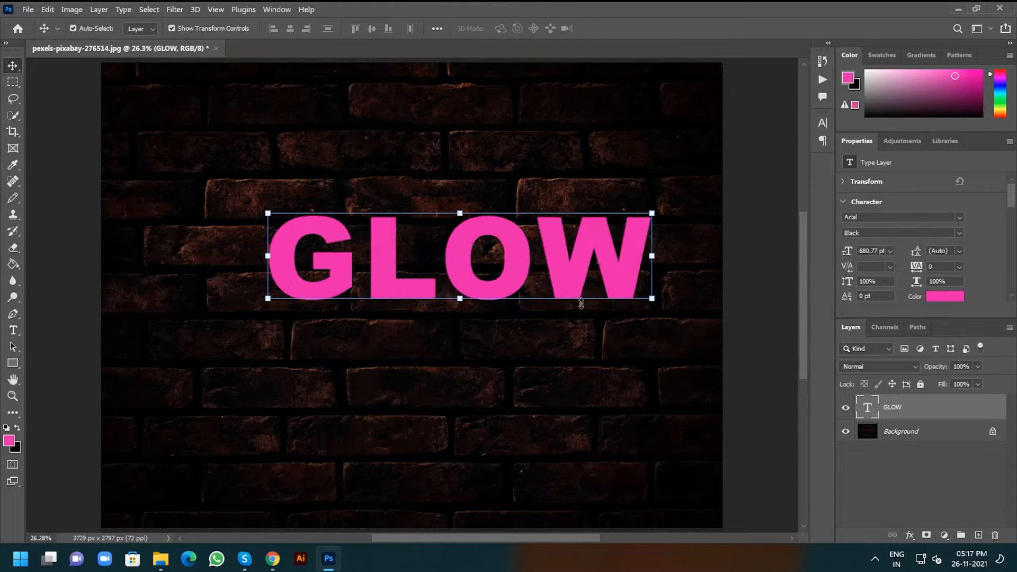
drag(448, 265, 401, 266)
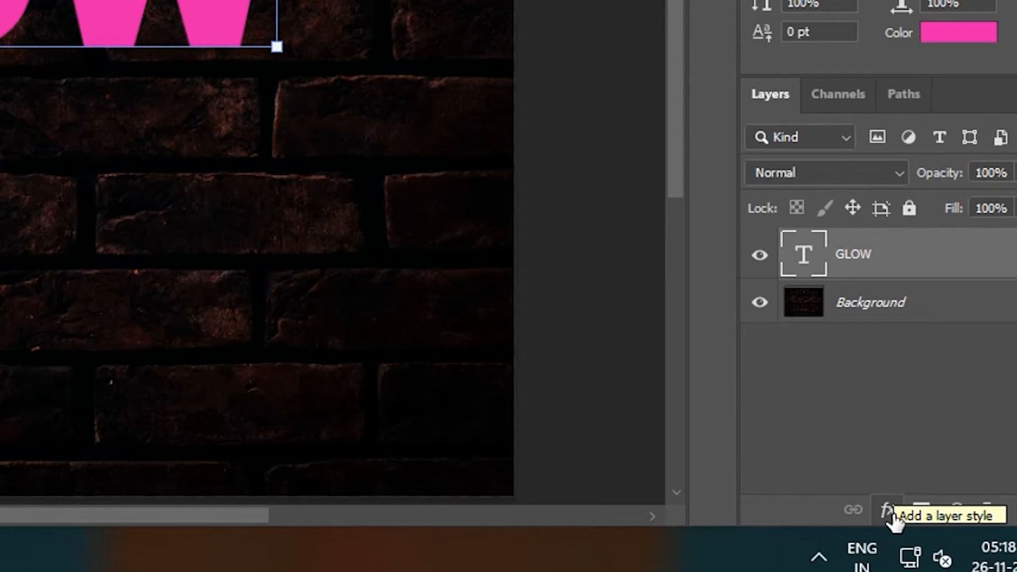
Add an Inner Glow effect to the GLOW text layer.
click(890, 511)
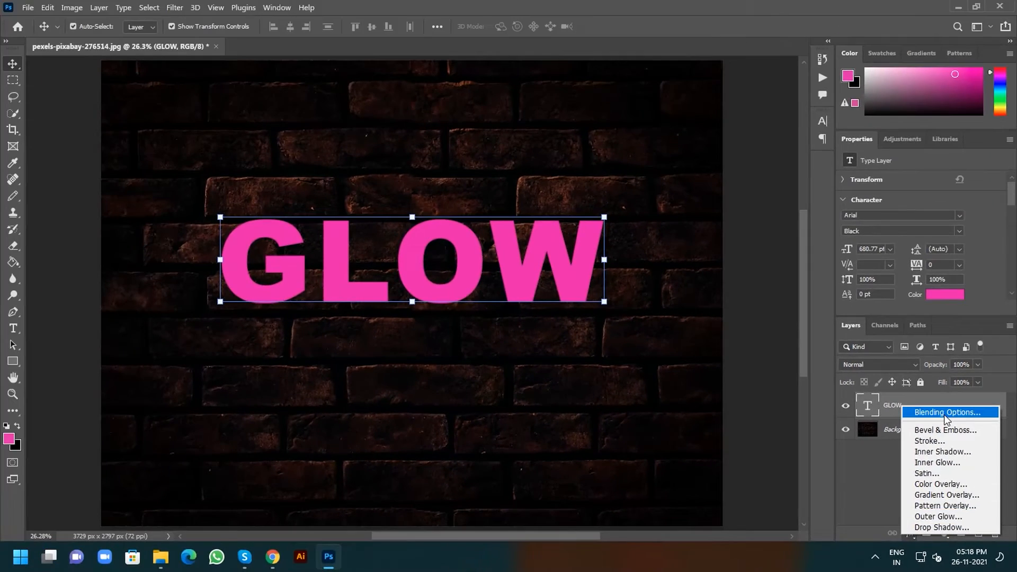
click(944, 415)
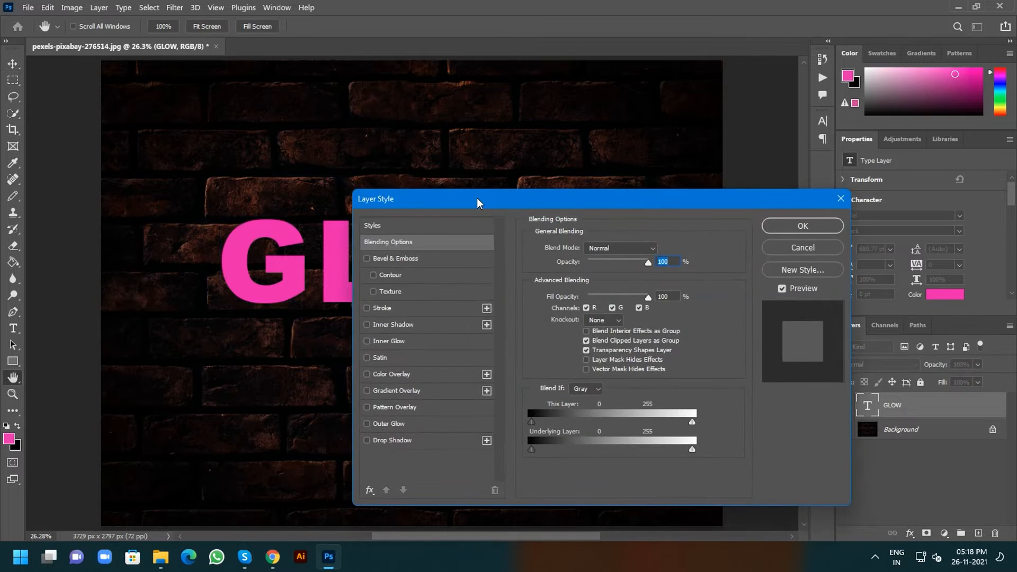
drag(477, 198, 647, 104)
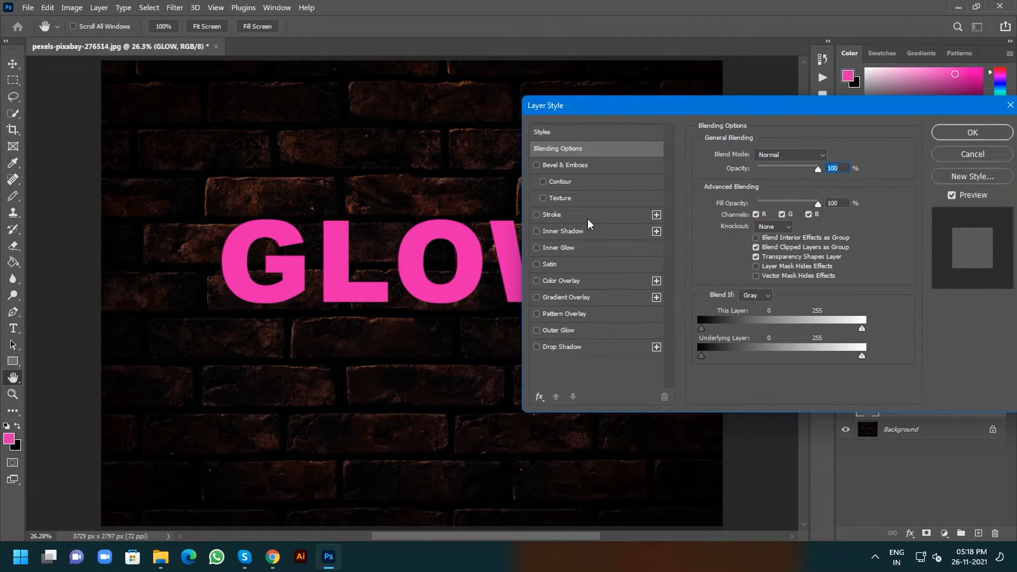
click(566, 248)
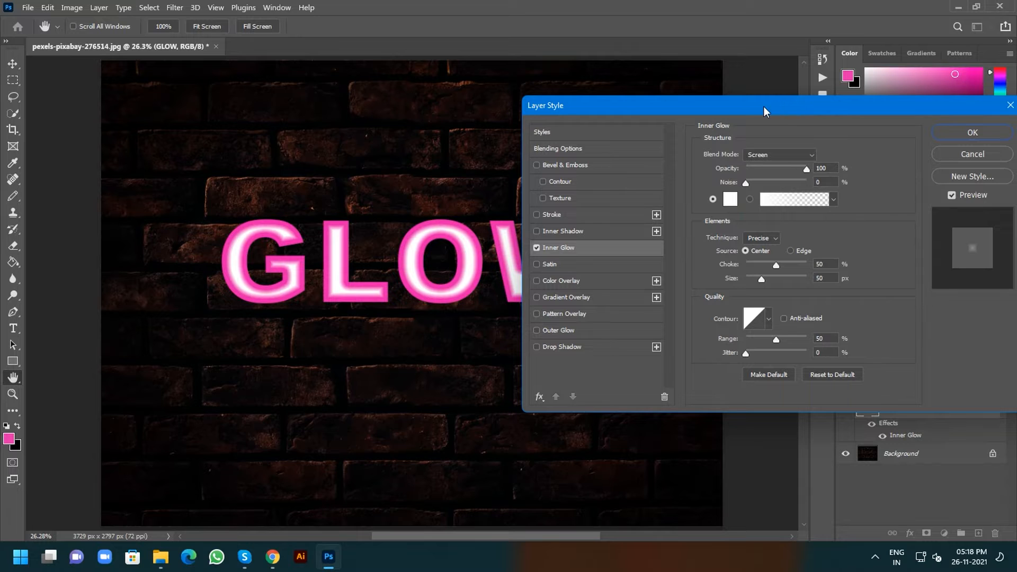
Set the inner glow's size to 60 px and its choke to 60%.
drag(765, 111, 839, 104)
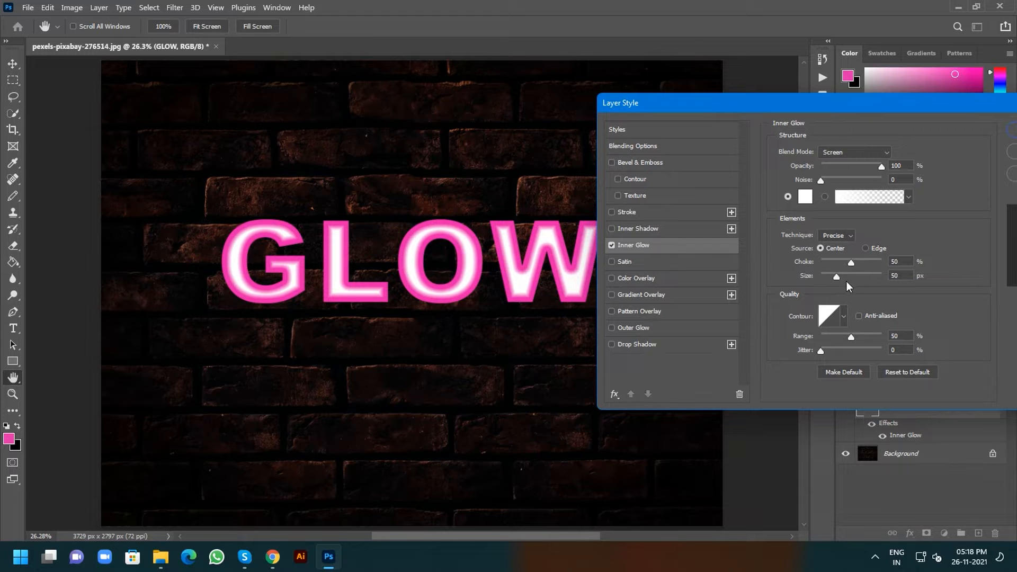
mouse_move(836, 277)
mouse_down()
mouse_move(866, 275)
mouse_move(850, 277)
mouse_up()
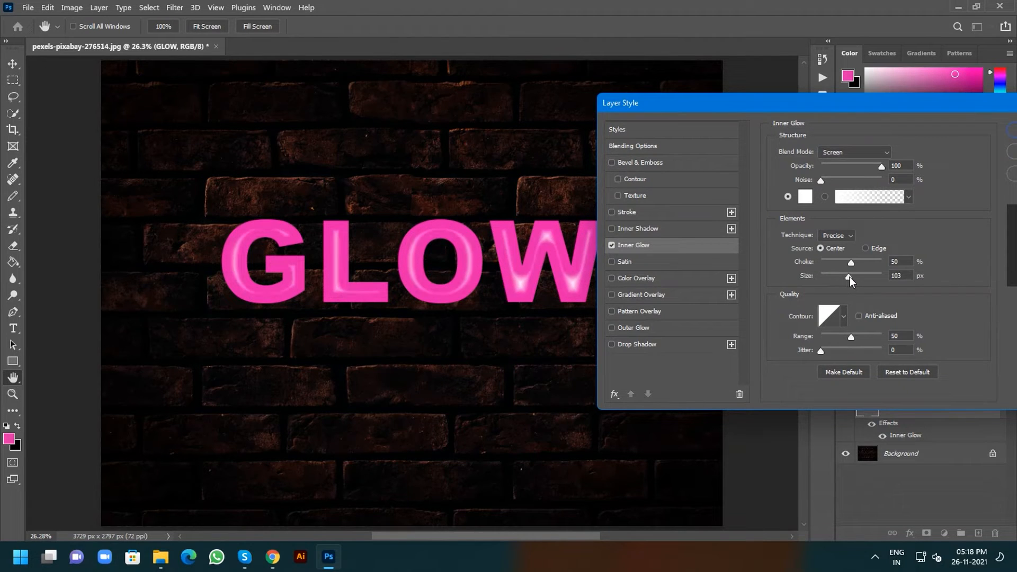
click(896, 275)
text(60)
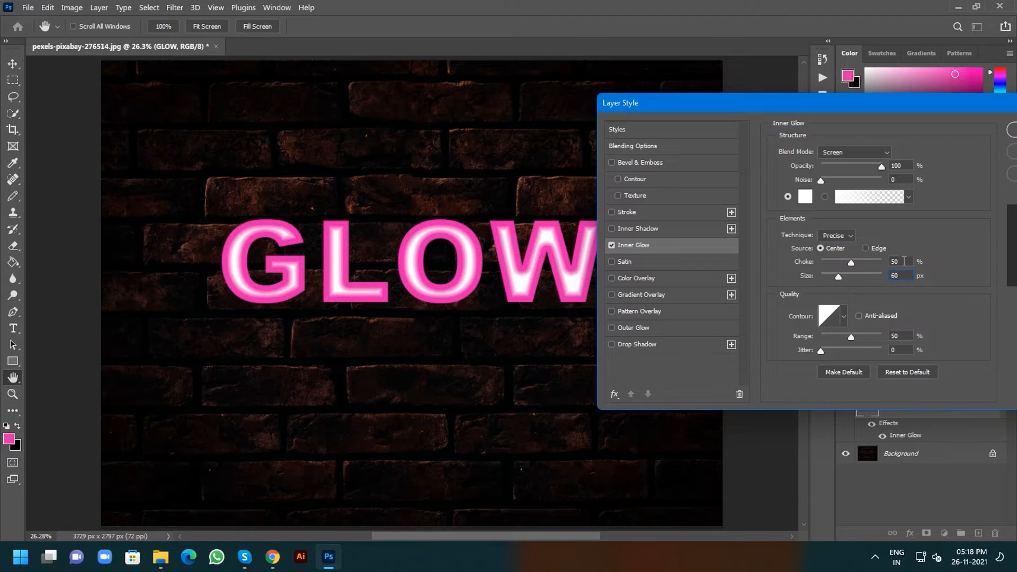
double_click(902, 262)
text(60)
Use white (ffffff), Screen blend mode and the Precise technique for the inner glow, and apply the layer style.
drag(854, 103, 733, 122)
click(685, 214)
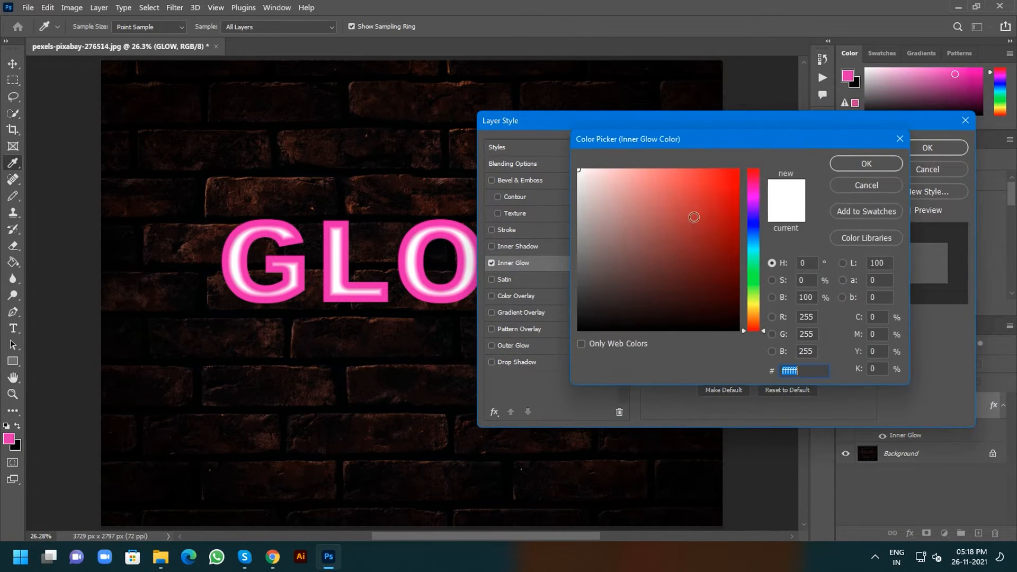
click(866, 165)
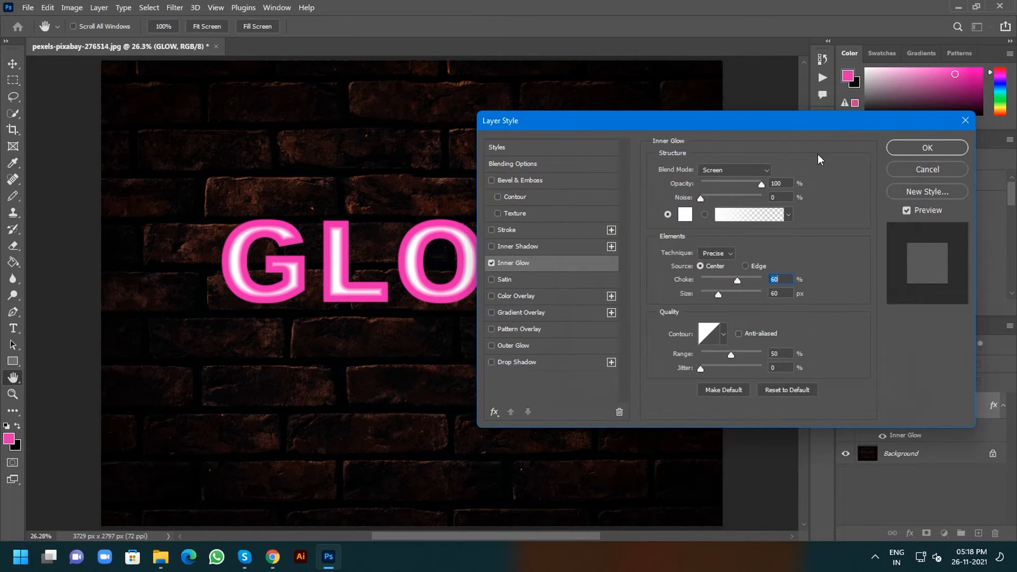
click(768, 169)
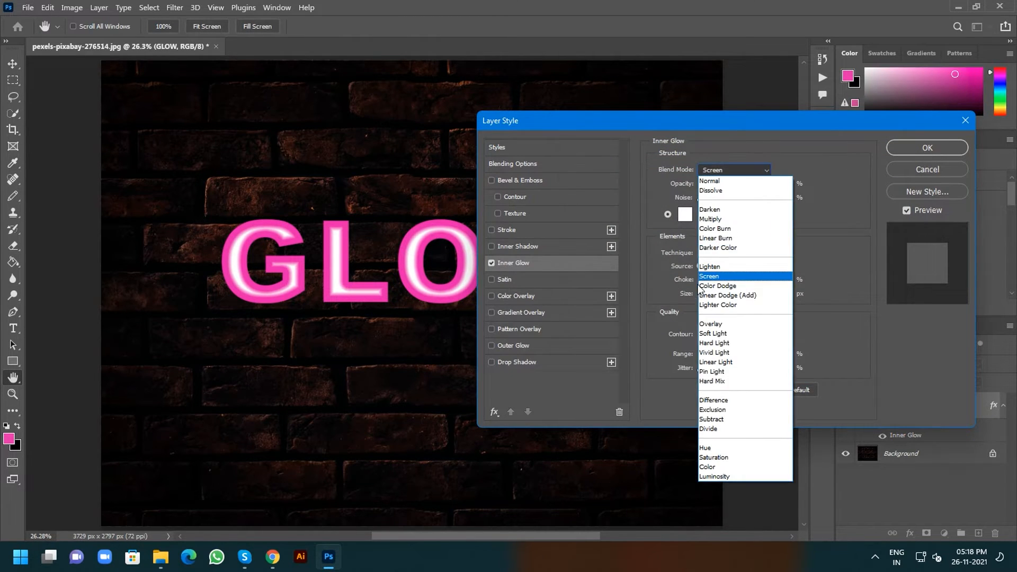
click(729, 277)
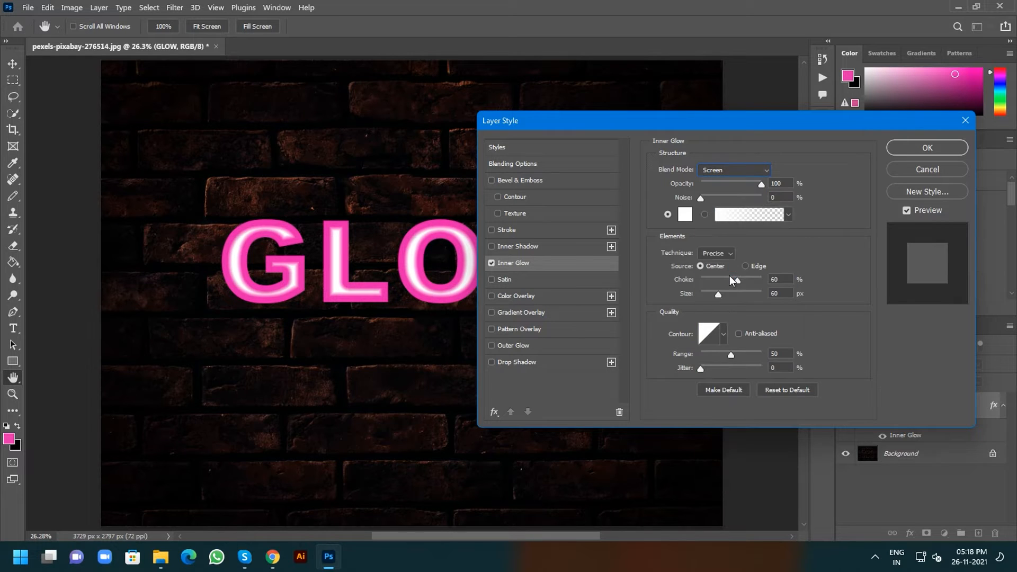
click(730, 256)
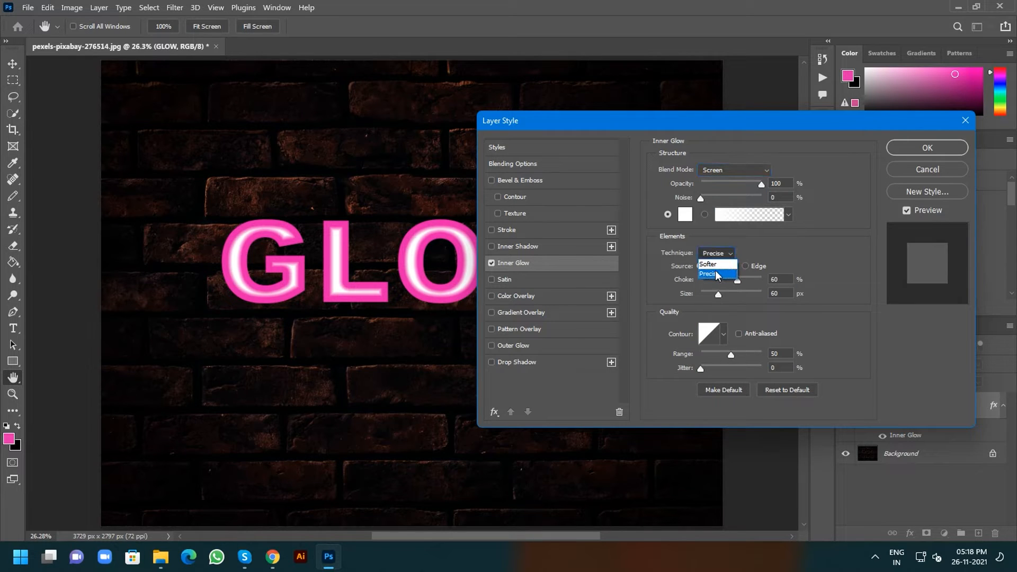
click(715, 273)
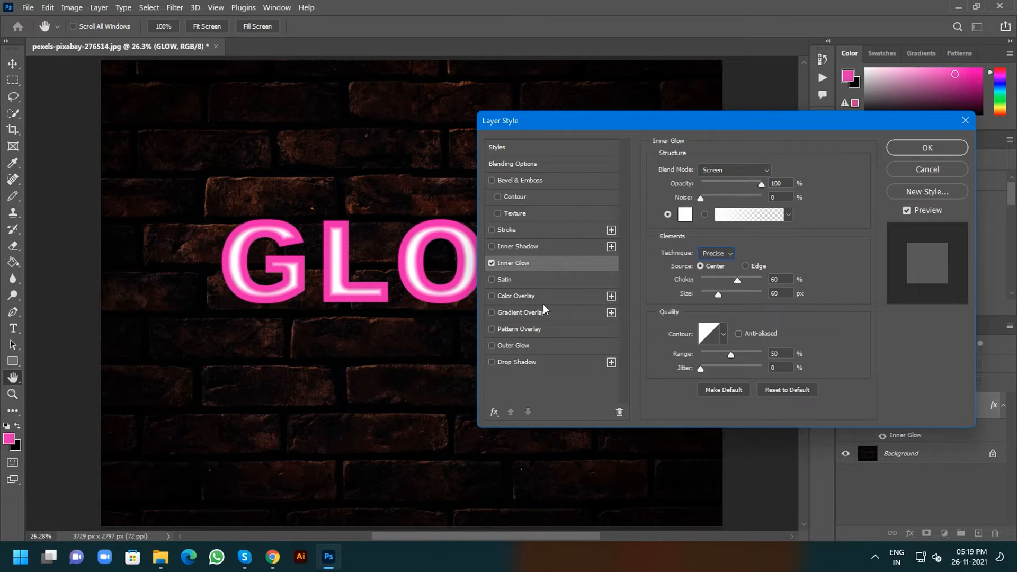
click(927, 149)
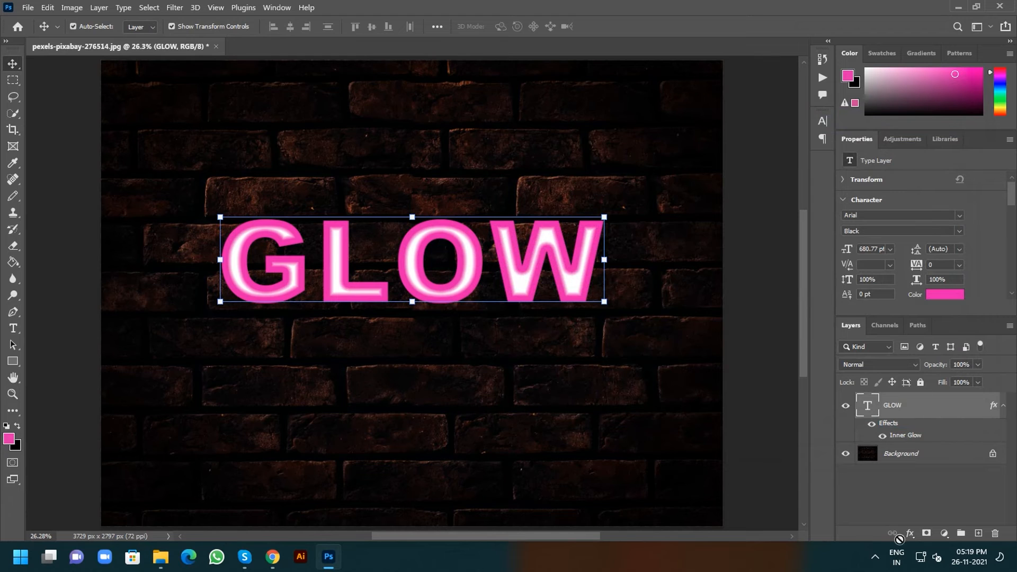
Add an Outer Glow effect to the GLOW text layer with the Screen blend mode.
click(911, 533)
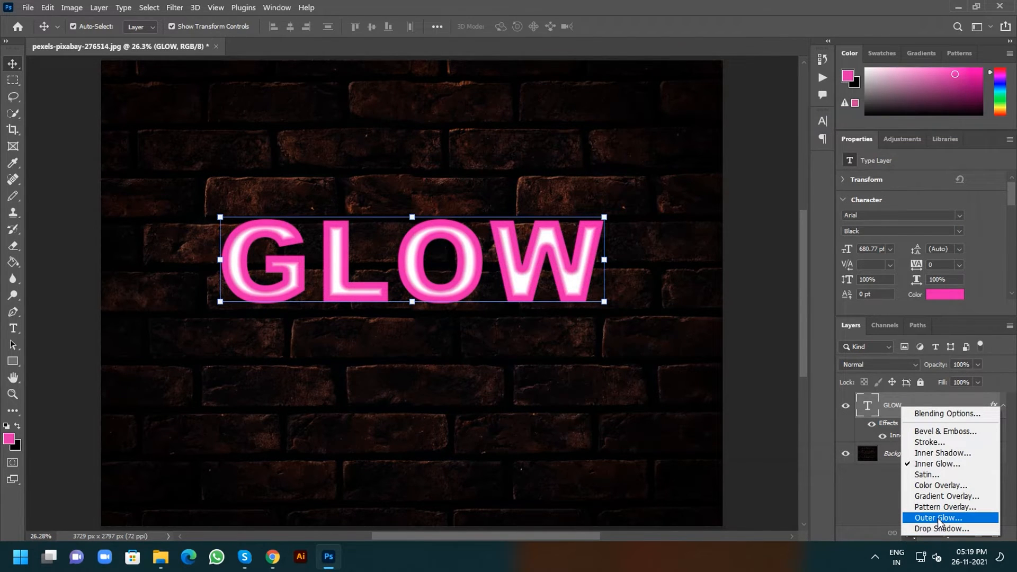
click(938, 518)
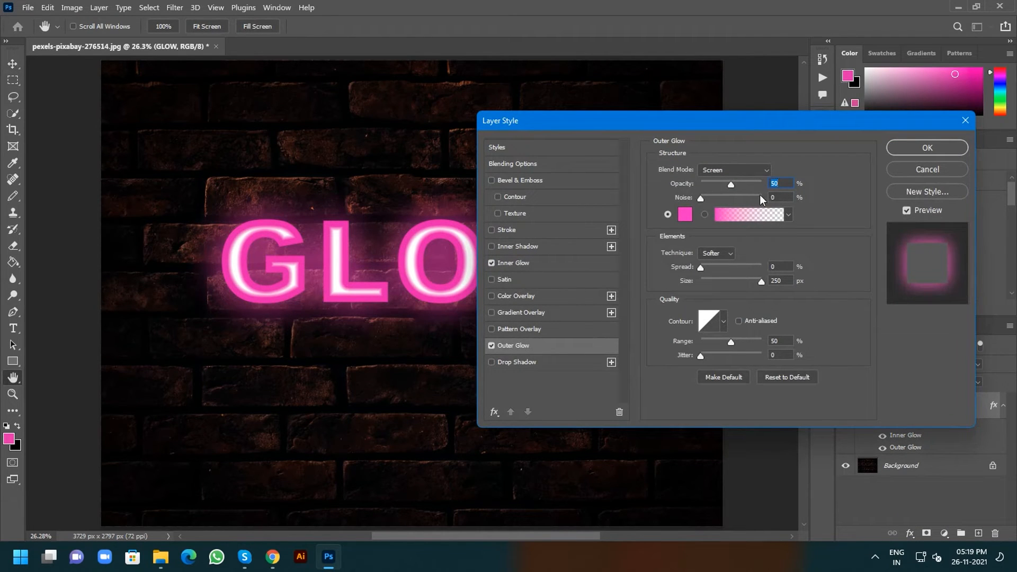
click(763, 170)
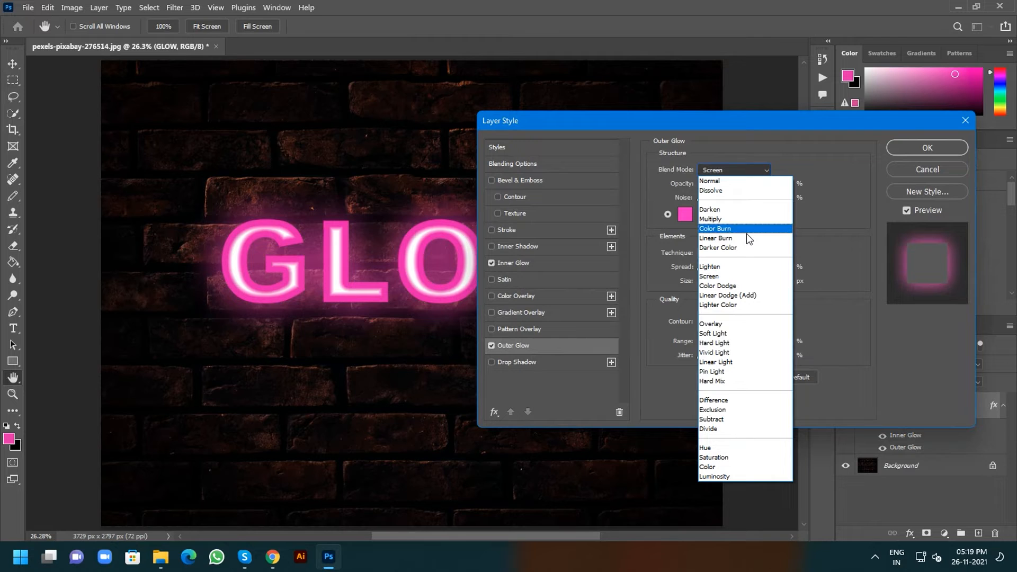
click(709, 276)
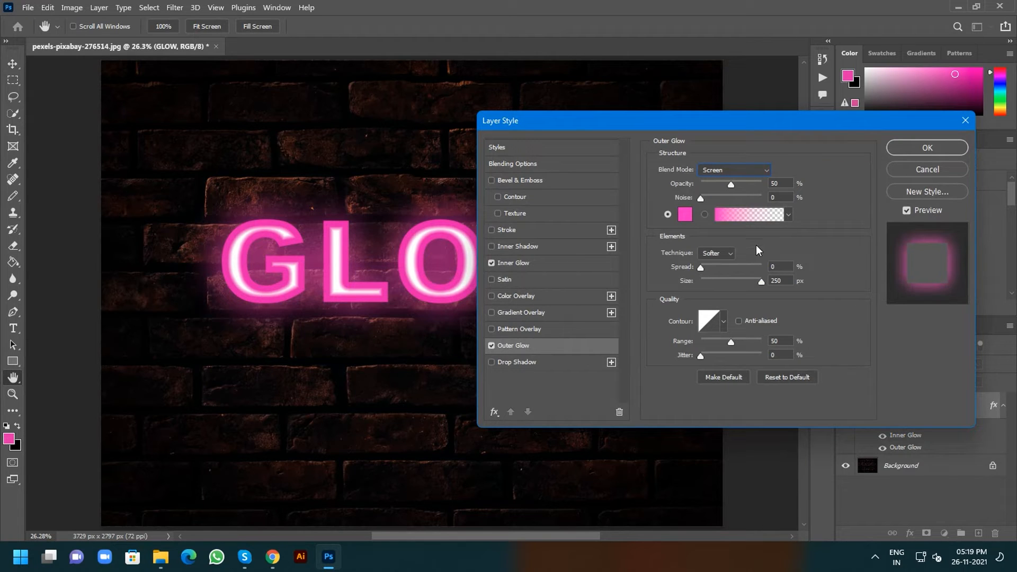
Set the outer glow color to the pink f82dc1.
click(686, 214)
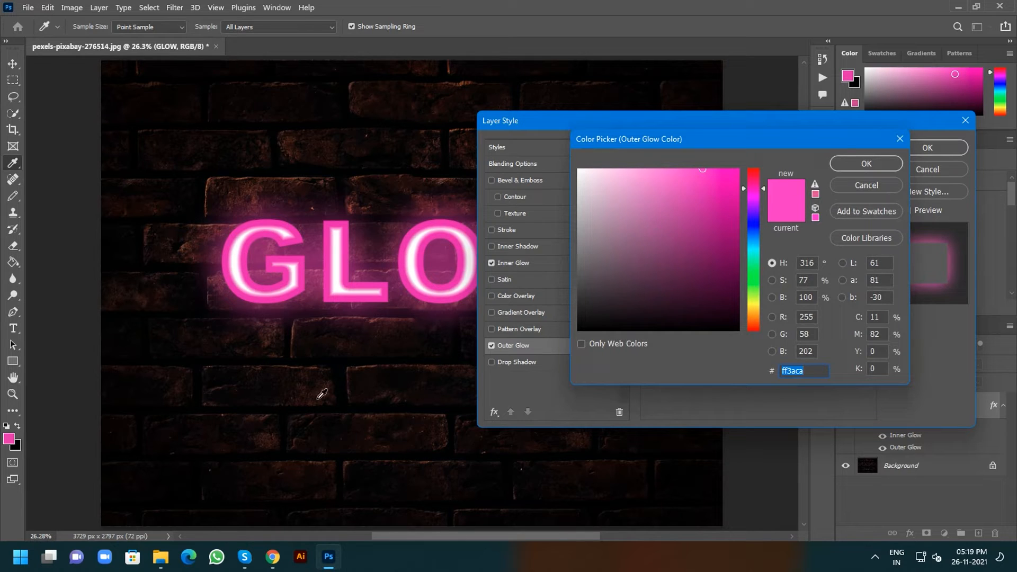
click(11, 440)
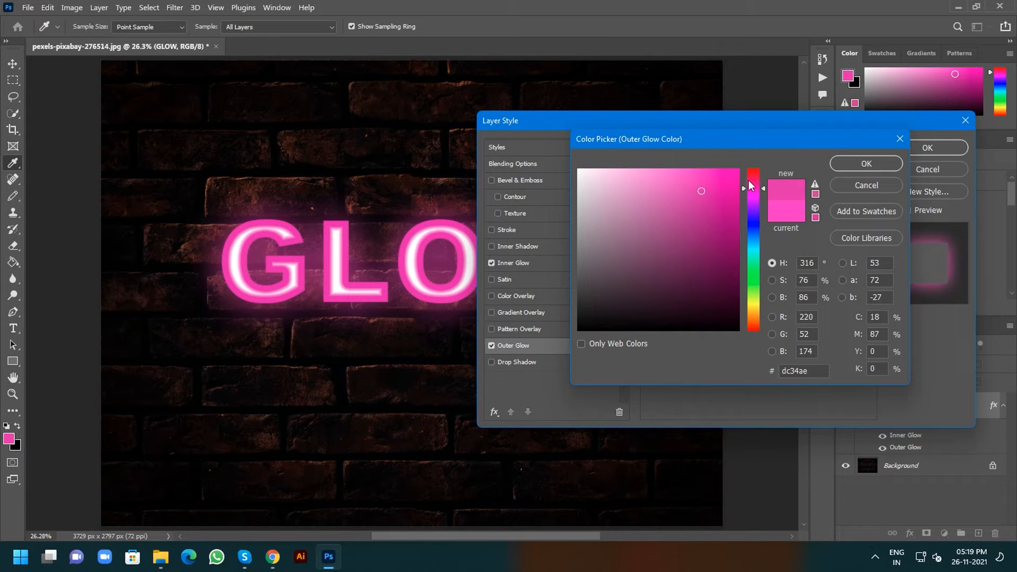
drag(707, 179, 710, 163)
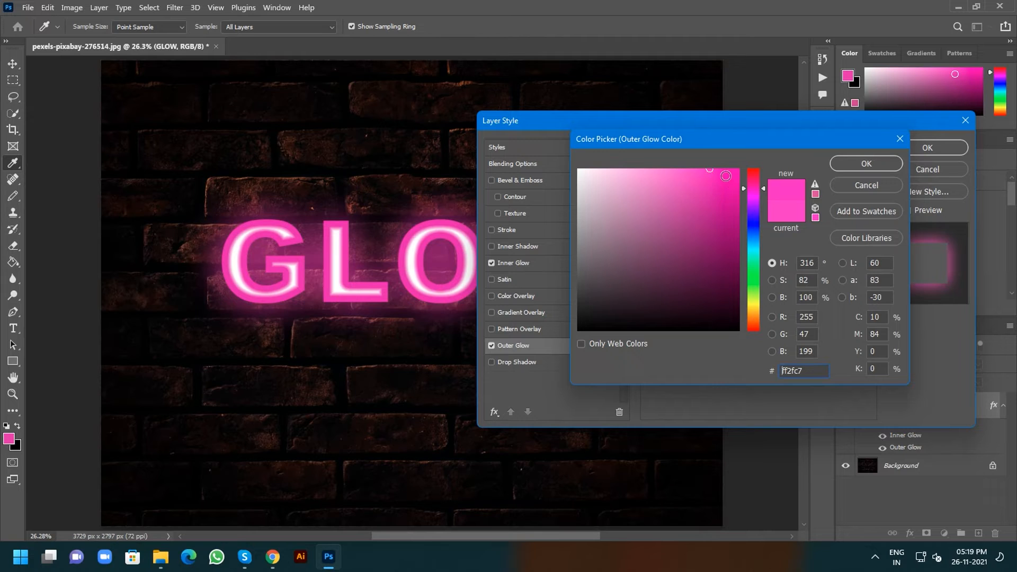
click(725, 169)
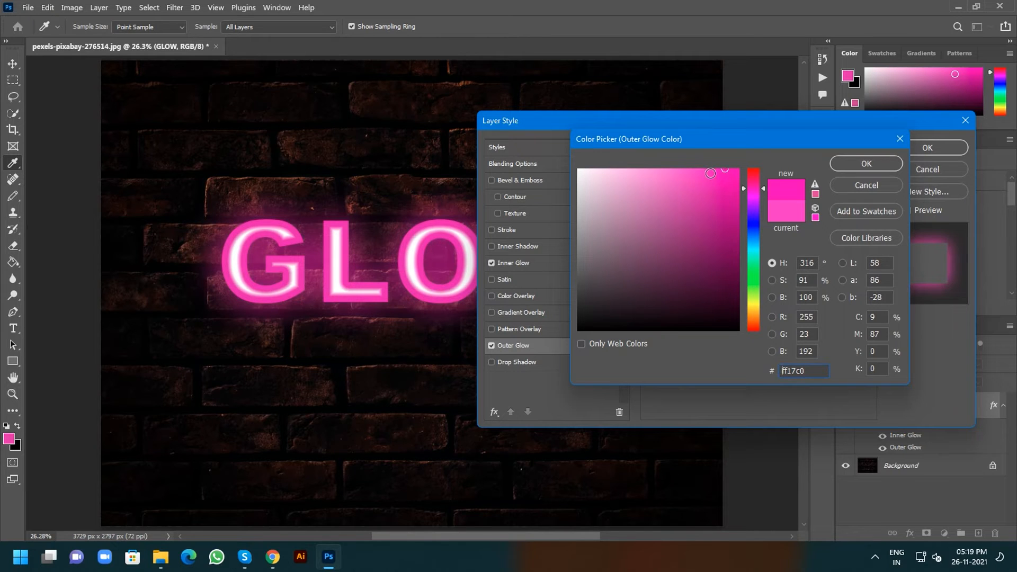
click(711, 173)
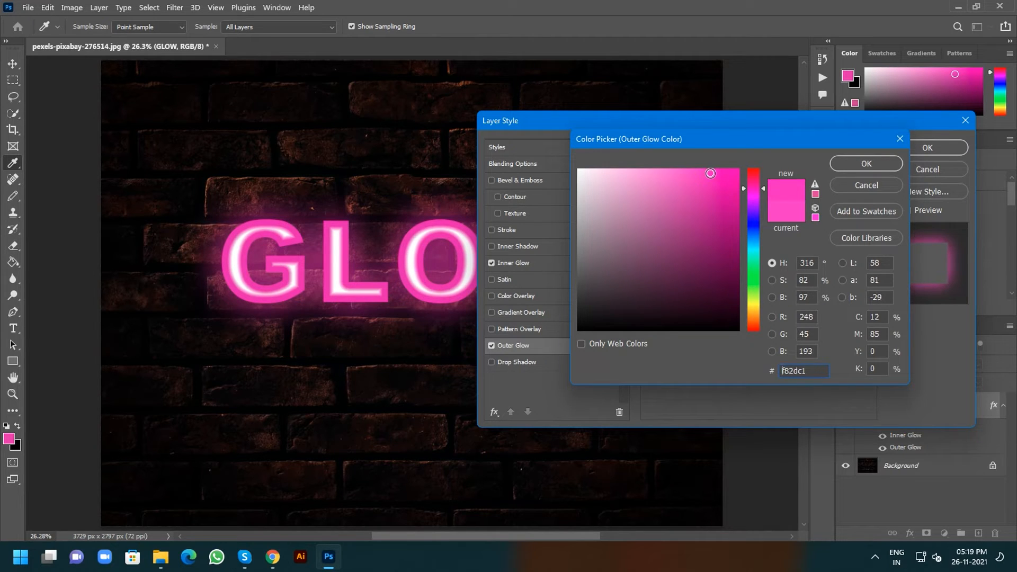
click(864, 162)
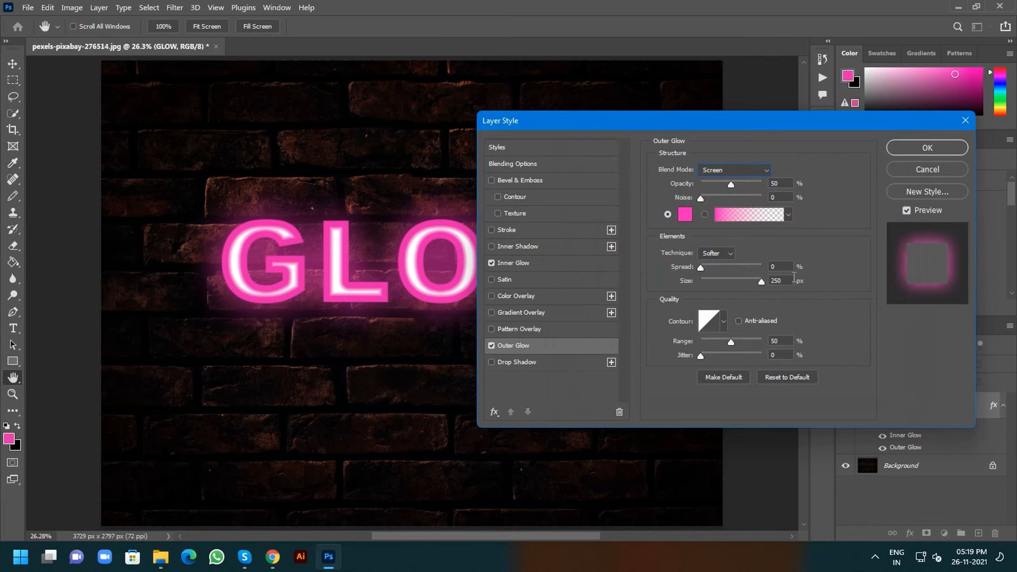
Try the Precise technique for the outer glow, with the dialog moved clear of the text for comparison.
click(732, 253)
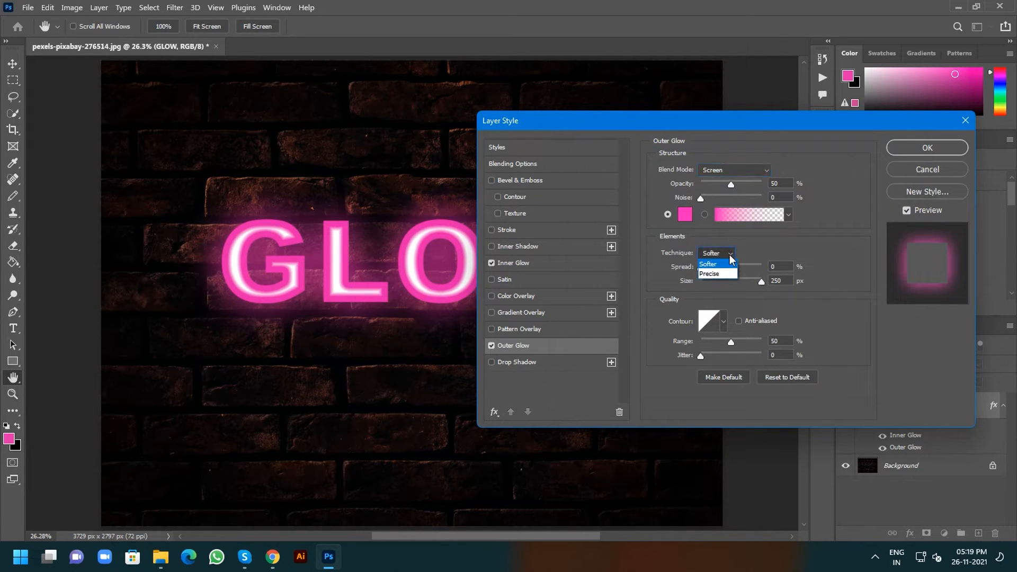
click(711, 268)
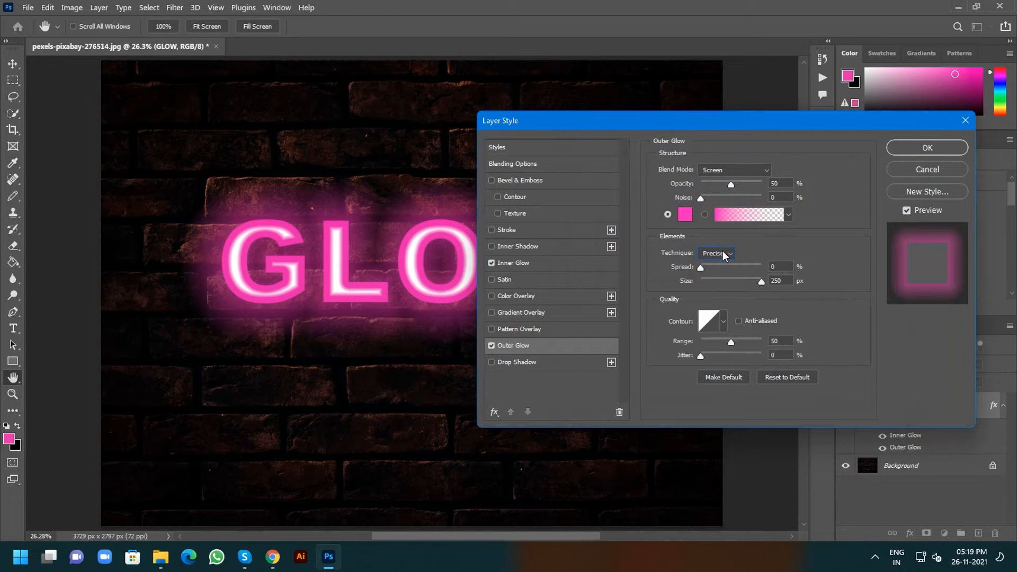
click(724, 255)
click(718, 262)
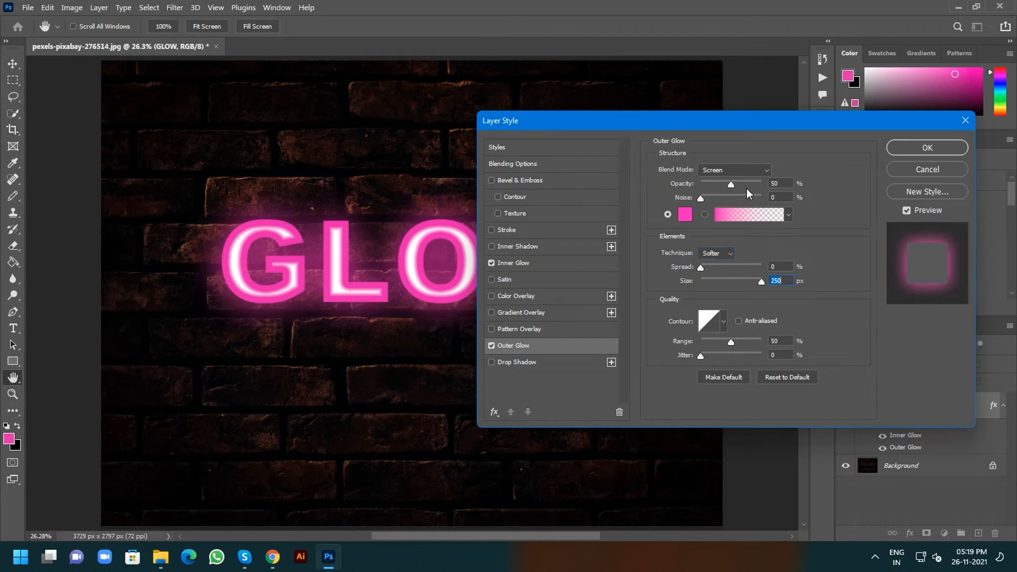
drag(730, 125, 855, 121)
click(842, 250)
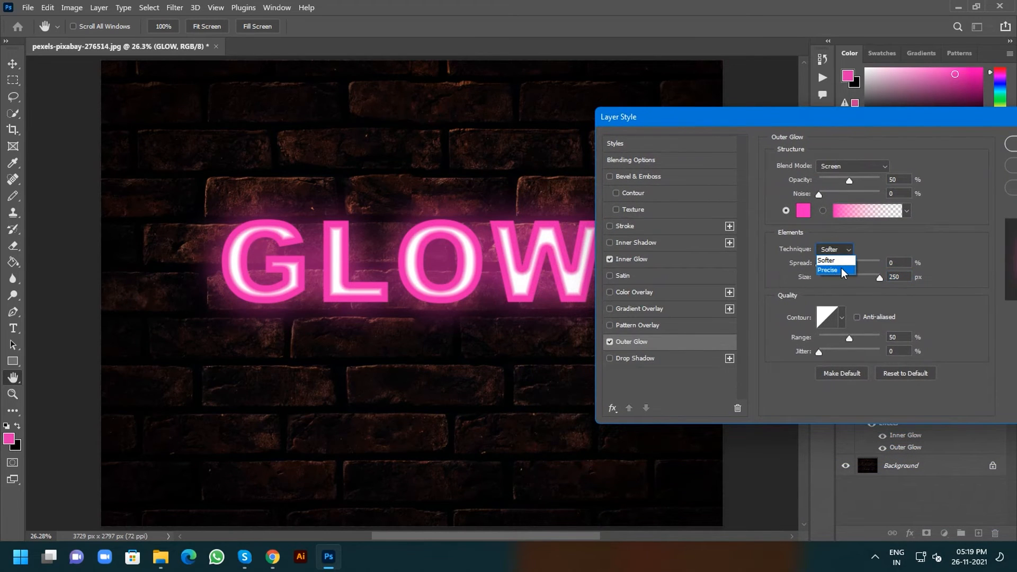
click(841, 269)
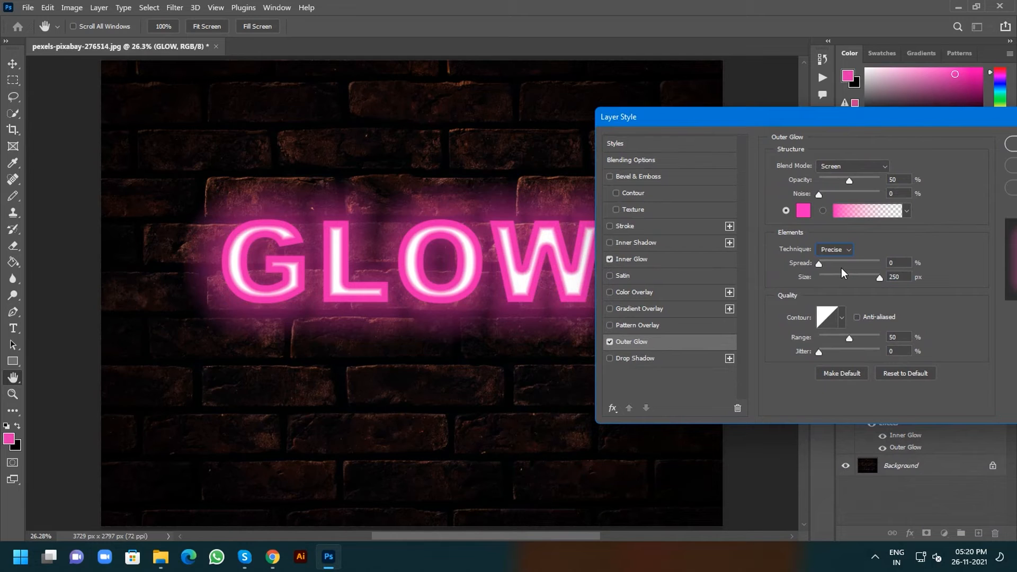
Set the outer glow's technique to Softer and its opacity to 70%.
click(841, 250)
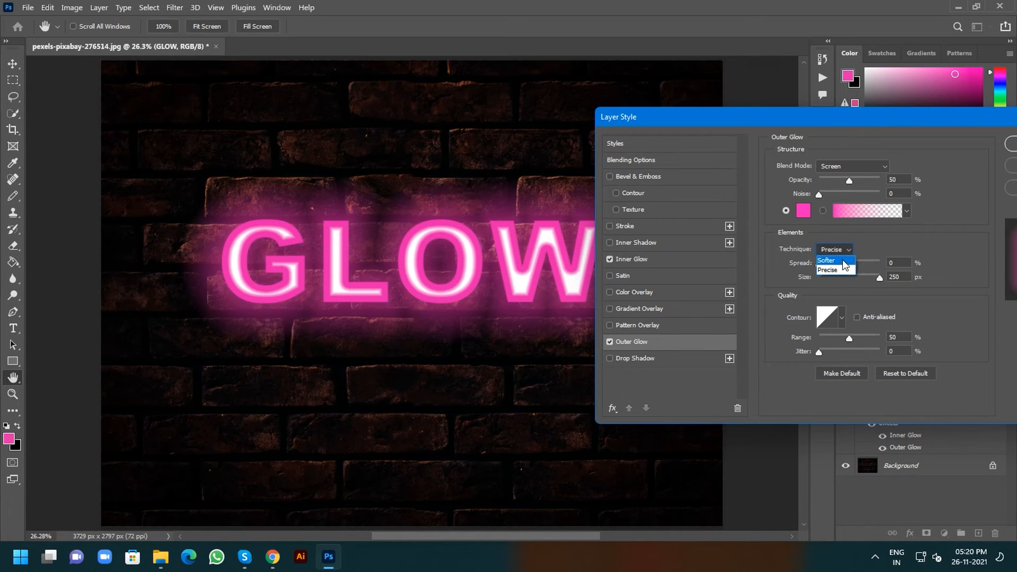
click(826, 260)
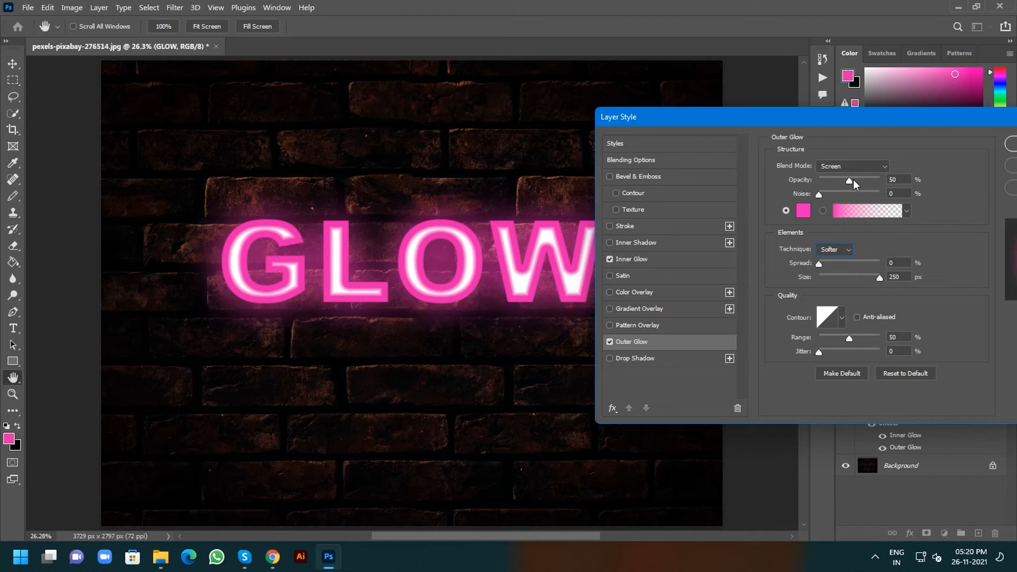
mouse_move(850, 180)
mouse_down()
mouse_move(871, 177)
mouse_move(832, 182)
mouse_move(865, 175)
mouse_up()
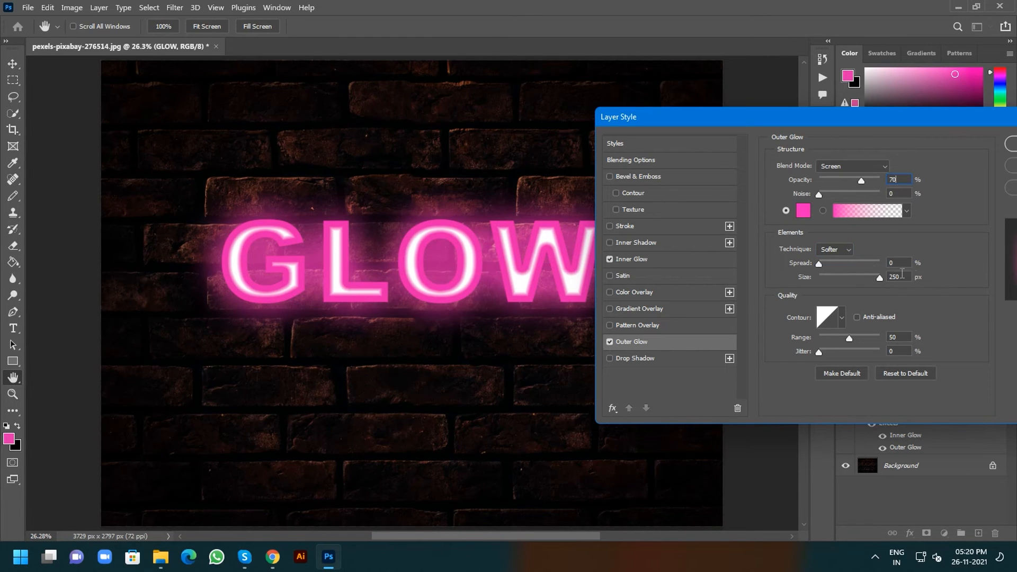
Set the inner glow's size to 70 px.
click(650, 259)
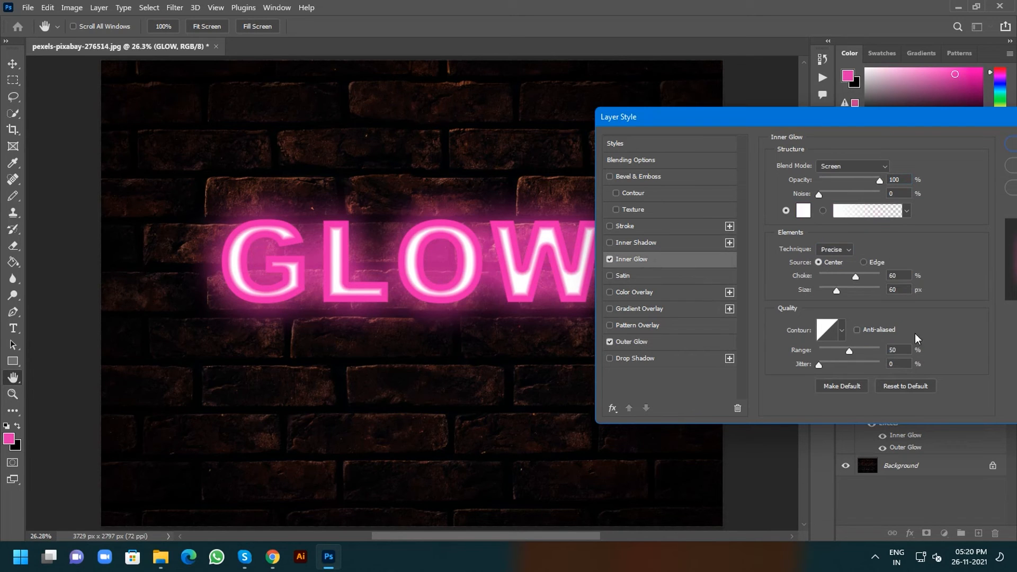
double_click(896, 289)
text(70)
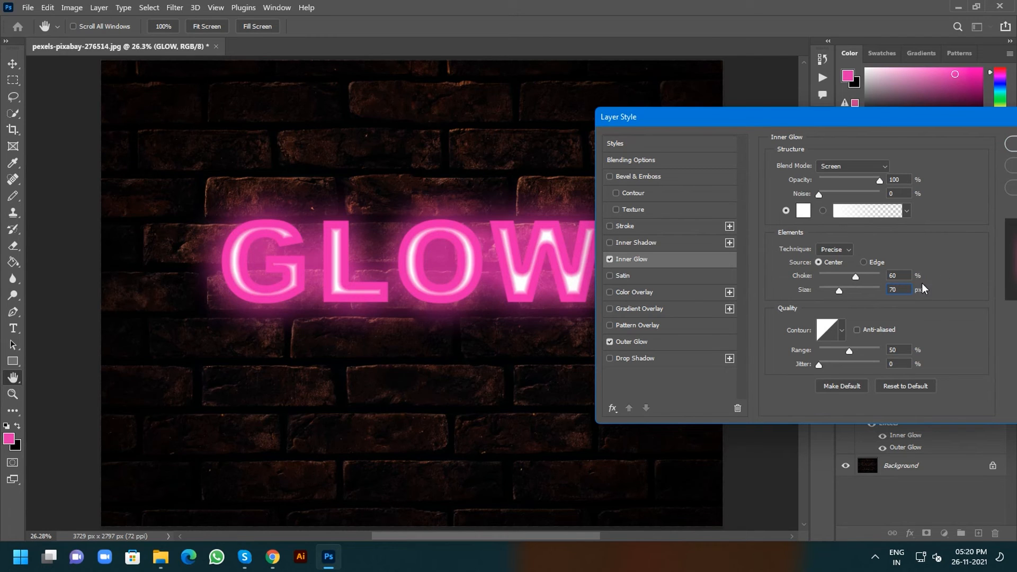
Try choke values of 70% and 50% for the inner glow, and return it to 60%.
double_click(896, 276)
text(70)
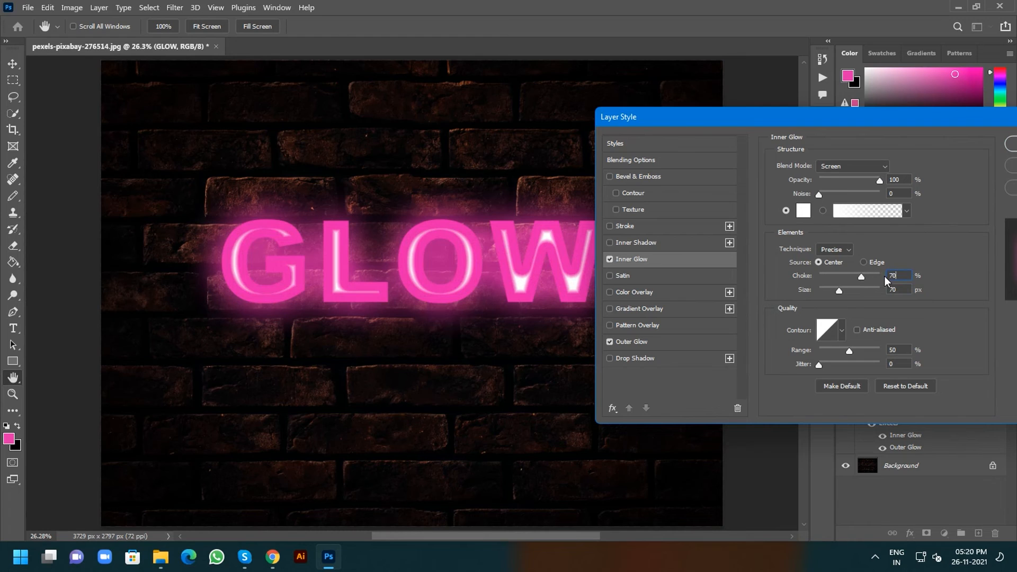
double_click(890, 276)
text(50)
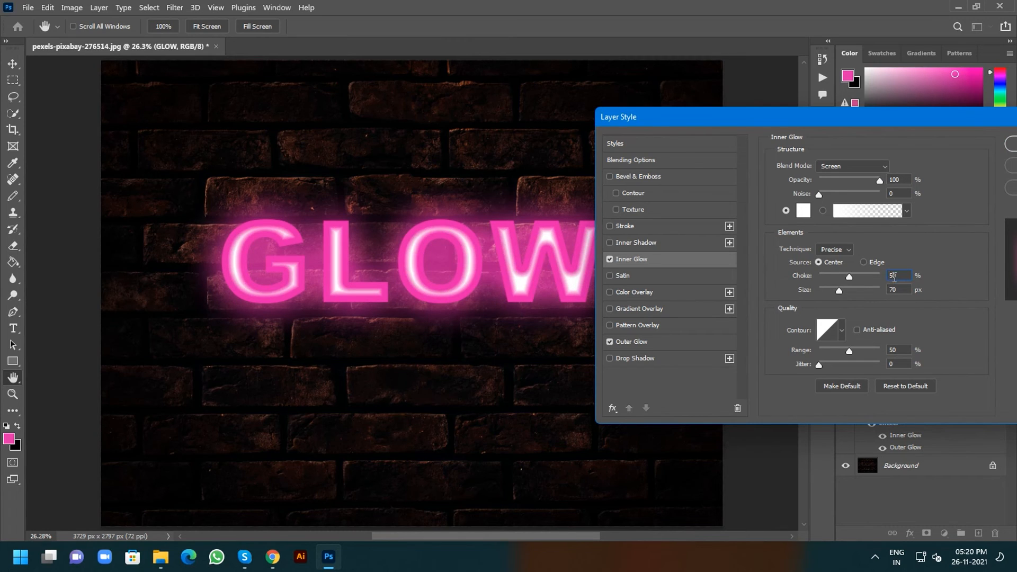
double_click(890, 276)
text(60)
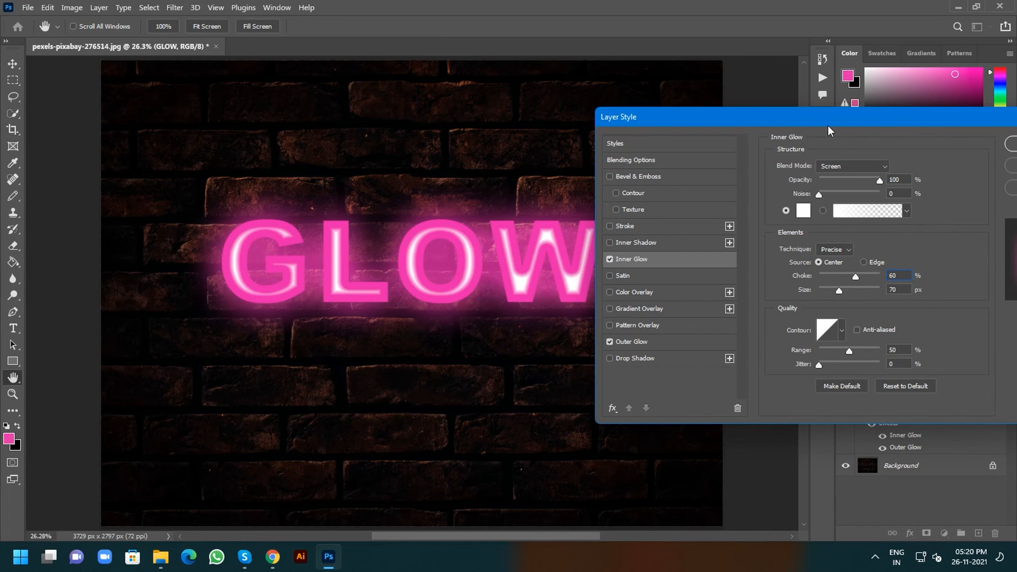
Apply the layer style to the GLOW text and switch to the Rectangular Marquee tool.
drag(831, 123, 739, 190)
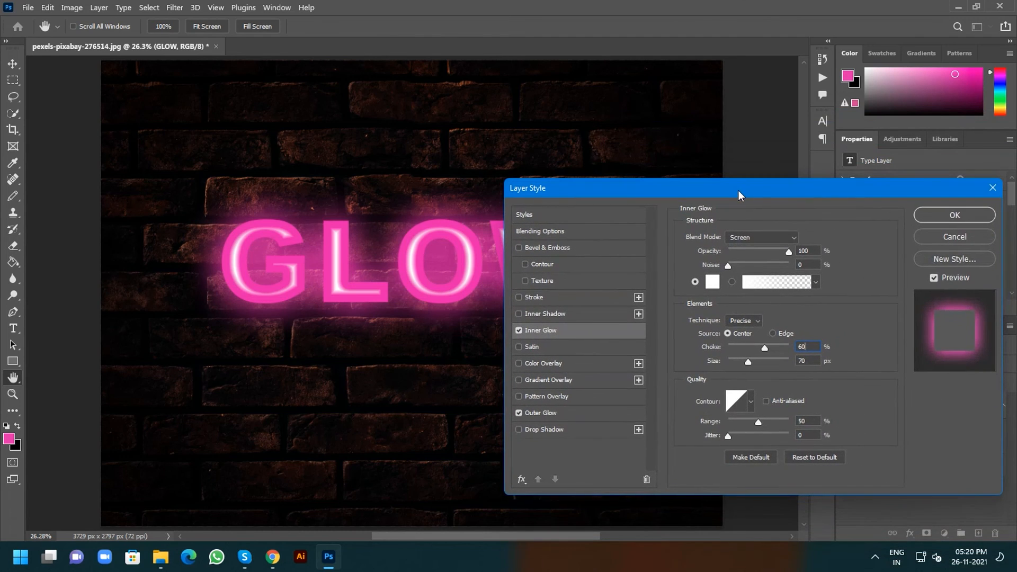
click(953, 216)
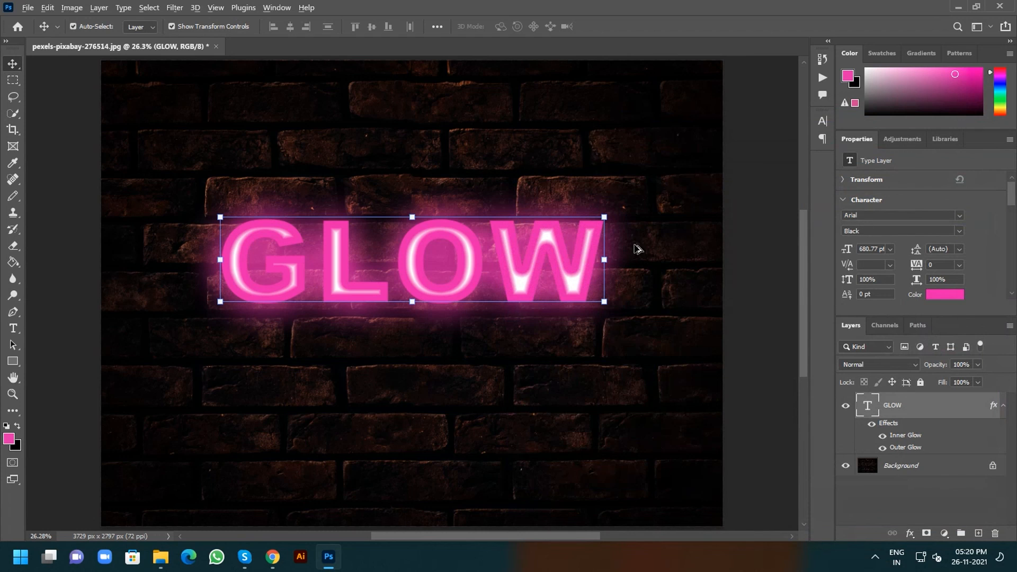
scroll(637, 249, down, 1)
click(13, 83)
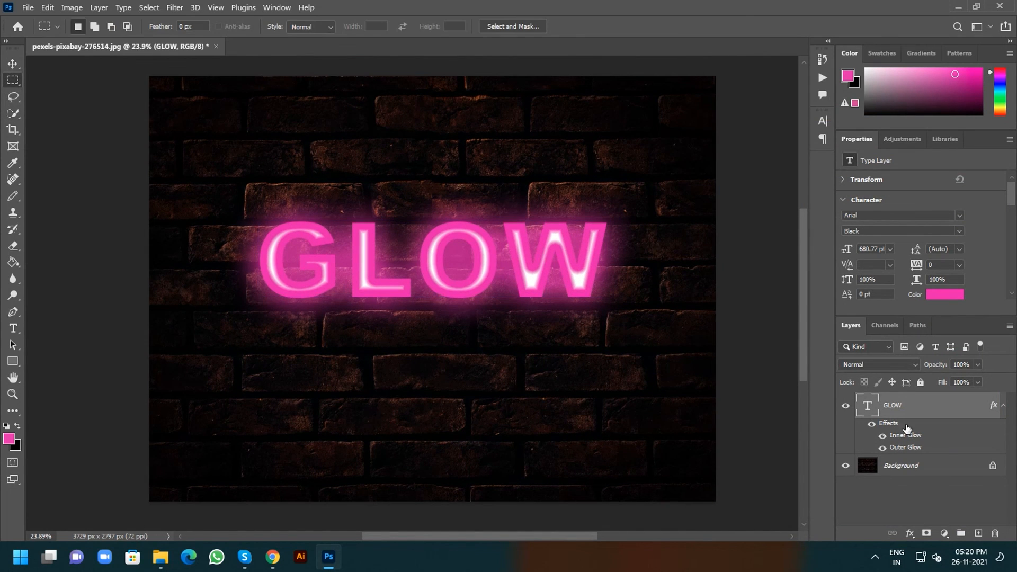